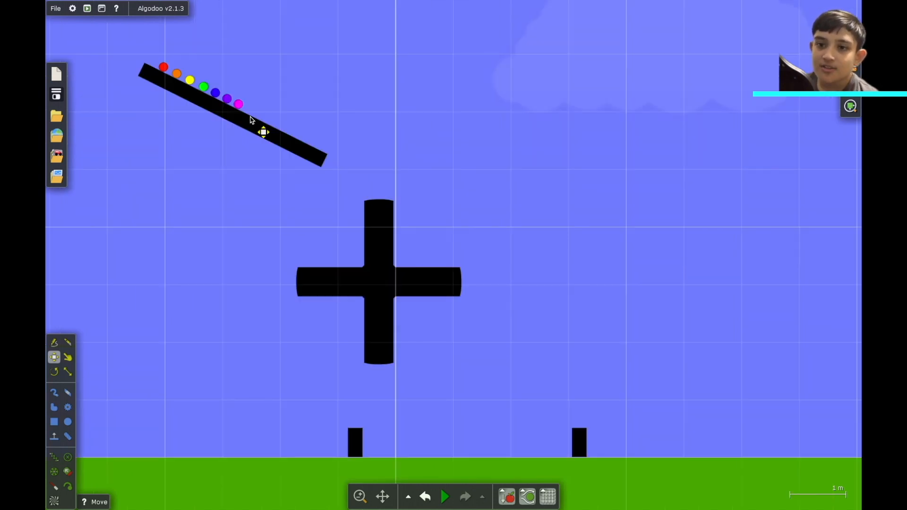
# - Run and then pause the simulation of the finished example scene
pyautogui.press('space')
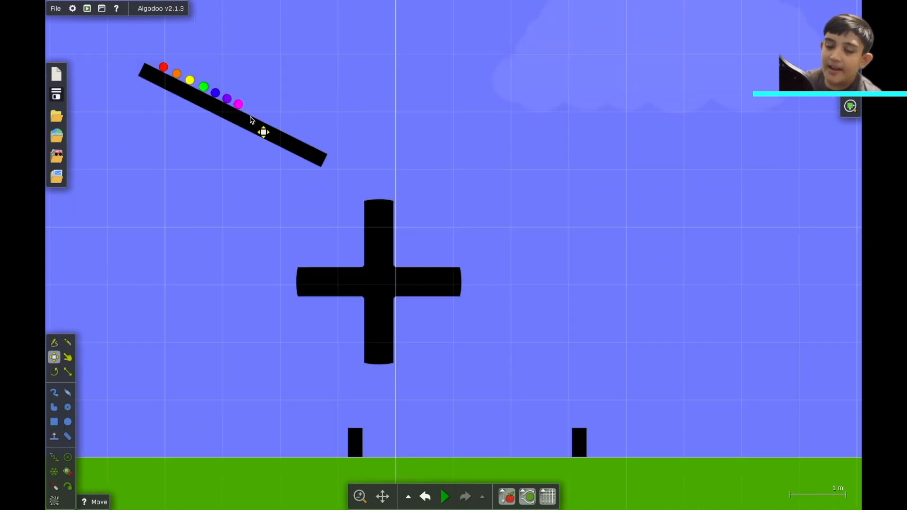
pyautogui.press('space')
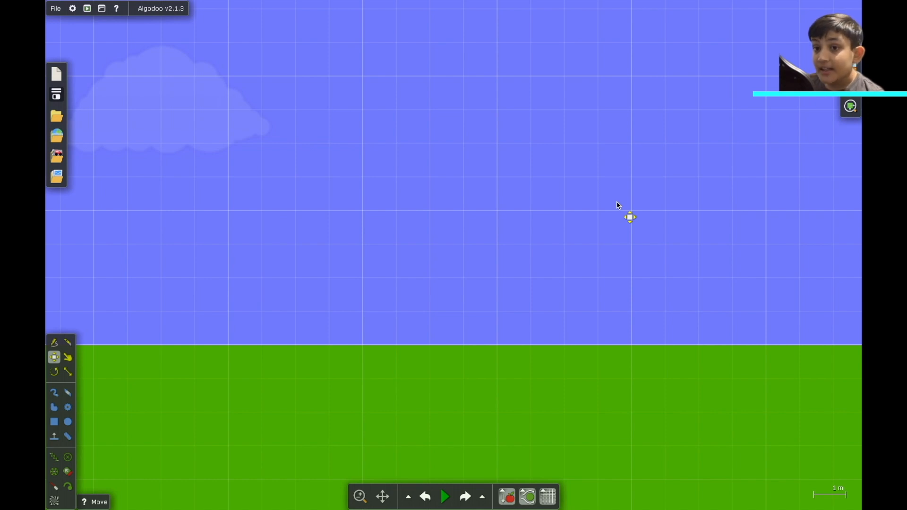
# - Draw a large circle about 1.6 m across in the sky above the ground
pyautogui.scroll(-1, 617, 205)
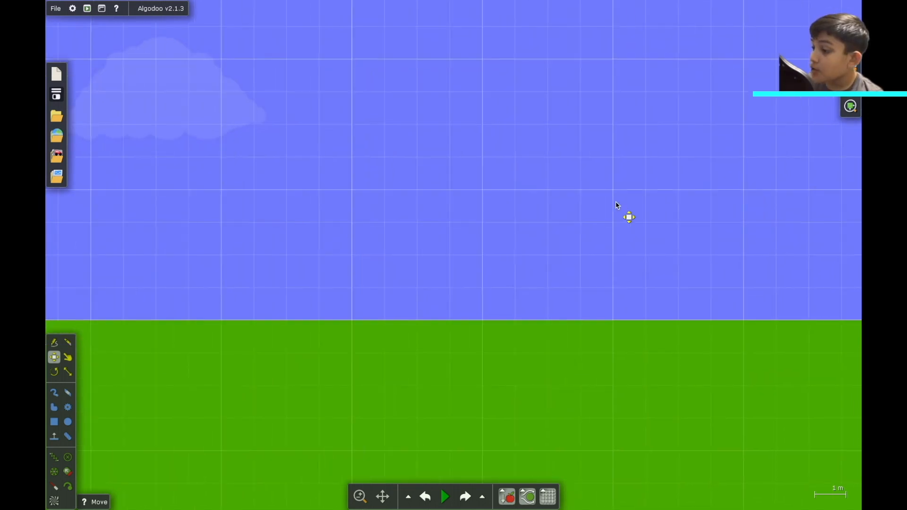
pyautogui.hscroll(3, 617, 206)
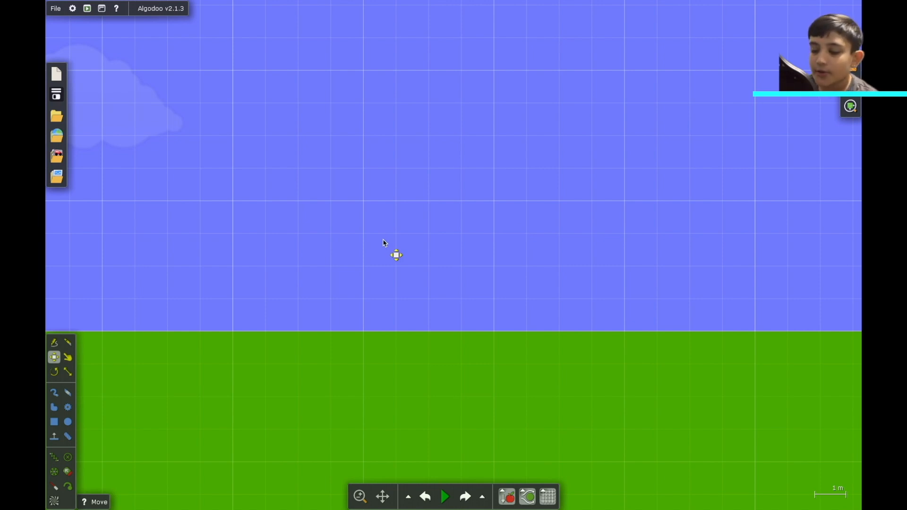
pyautogui.click(68, 422)
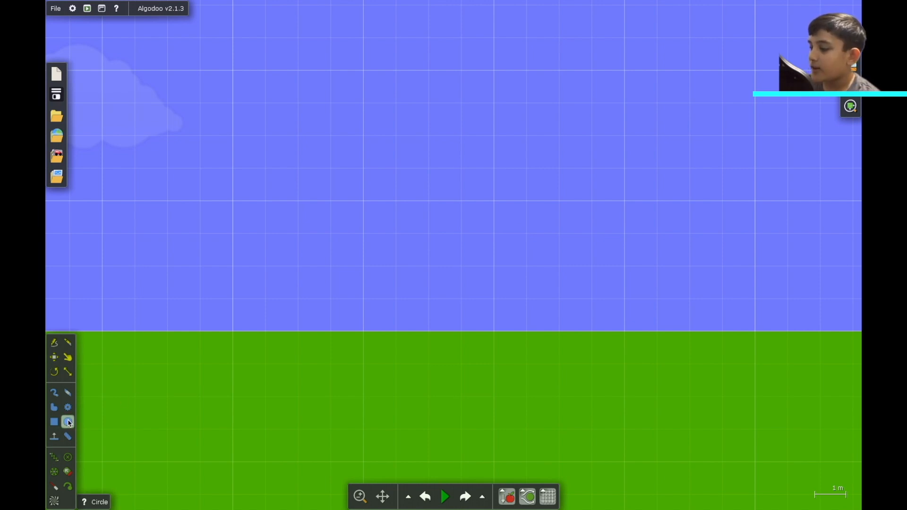
pyautogui.moveTo(429, 200); pyautogui.dragTo(460, 235)
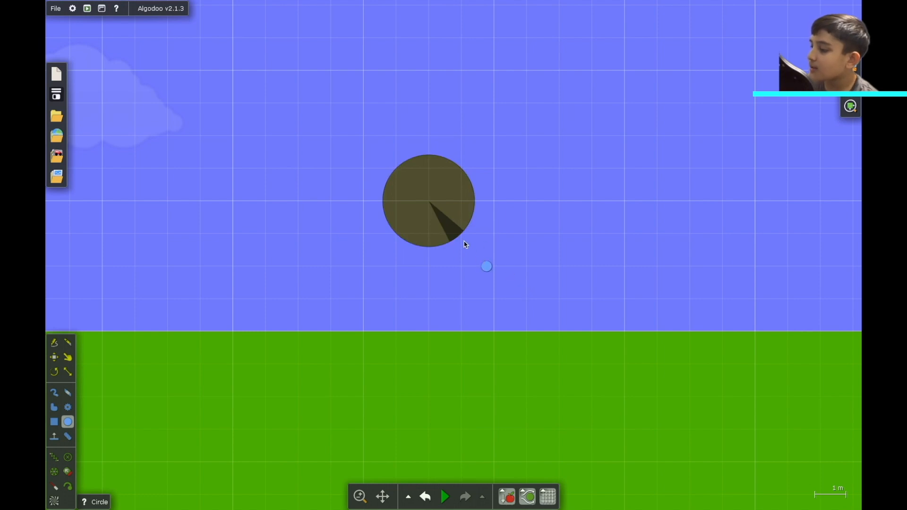
# - Turn off the circle's borders and circle cake in its appearance settings
pyautogui.rightClick(447, 219)
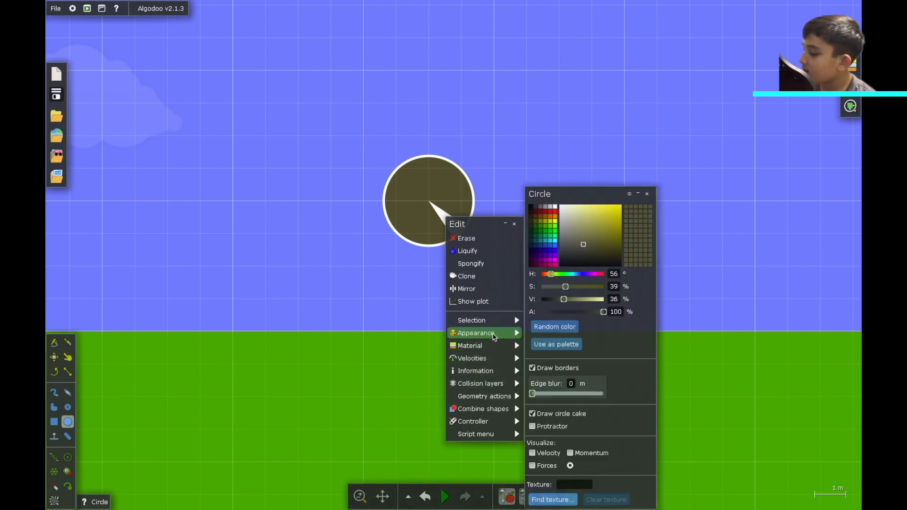
pyautogui.click(540, 369)
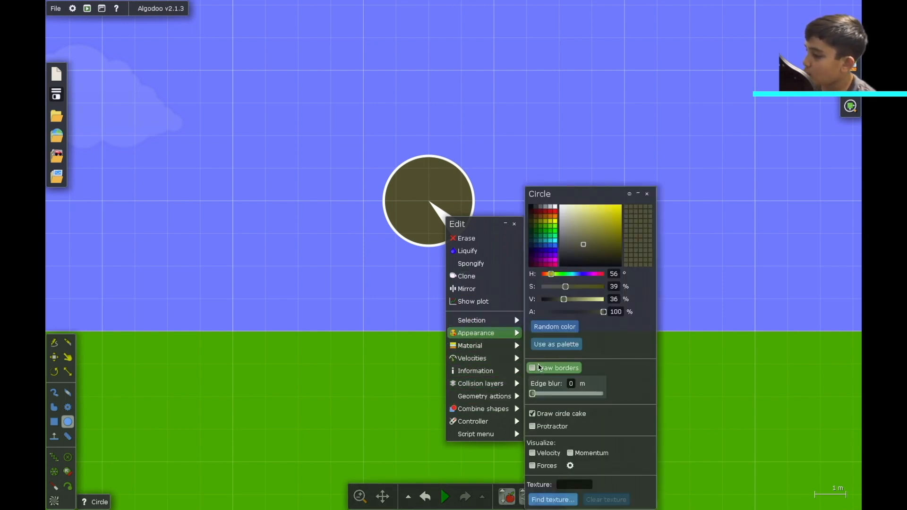
pyautogui.click(558, 418)
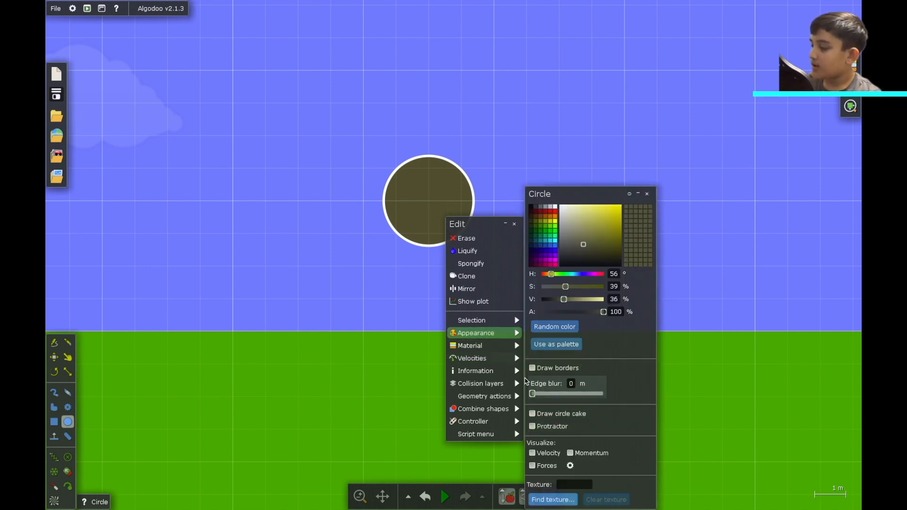
pyautogui.moveTo(543, 395); pyautogui.dragTo(359, 368)
pyautogui.click(353, 277)
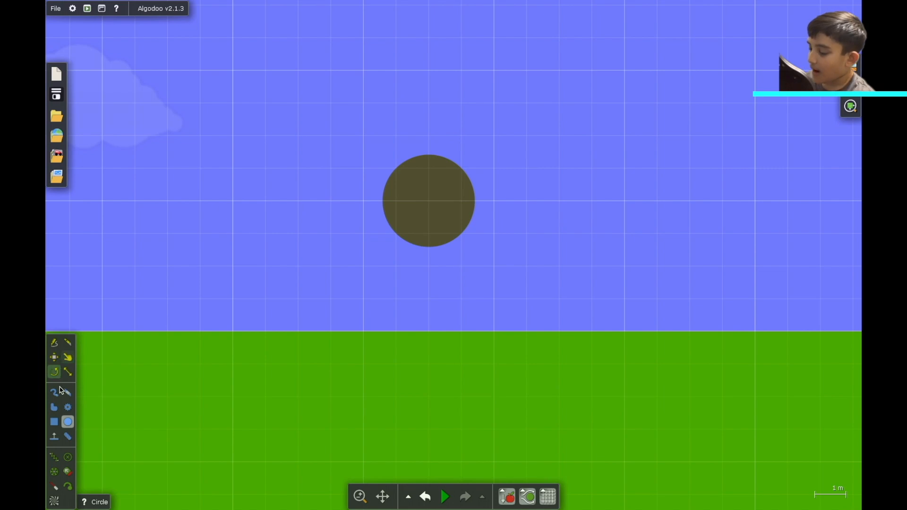
# - Use the Knife tool to cut the upper-left corner piece out of the circle and delete it
pyautogui.click(68, 342)
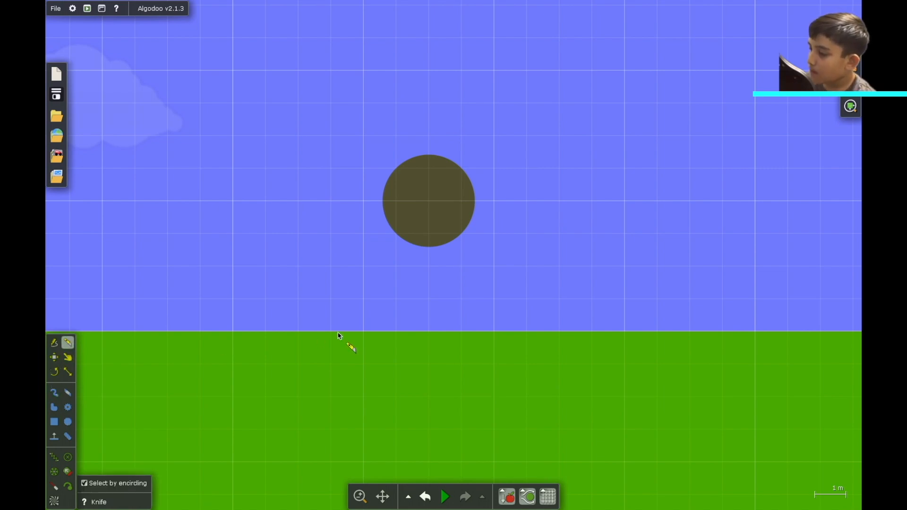
pyautogui.scroll(2, 340, 331)
pyautogui.scroll(3, 341, 325)
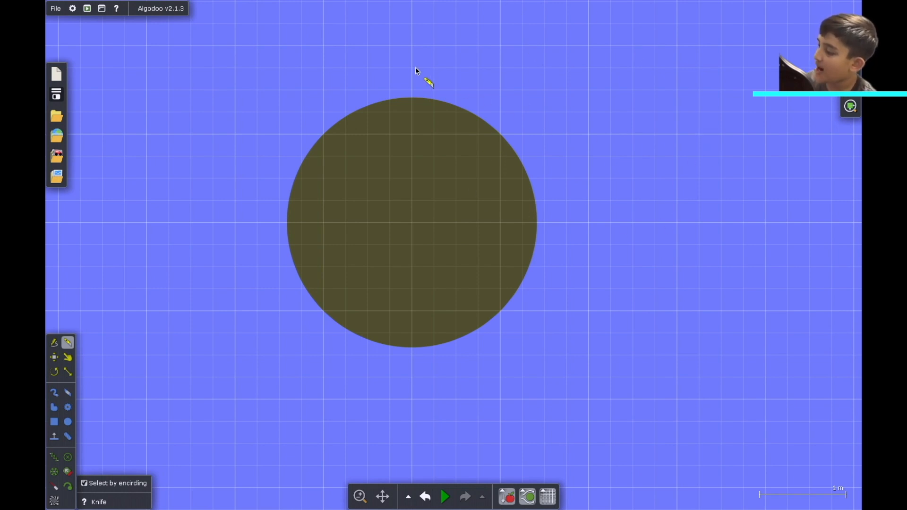
pyautogui.moveTo(391, 90)
pyautogui.mouseDown()
pyautogui.moveTo(390, 203)
pyautogui.moveTo(176, 203)
pyautogui.mouseUp()
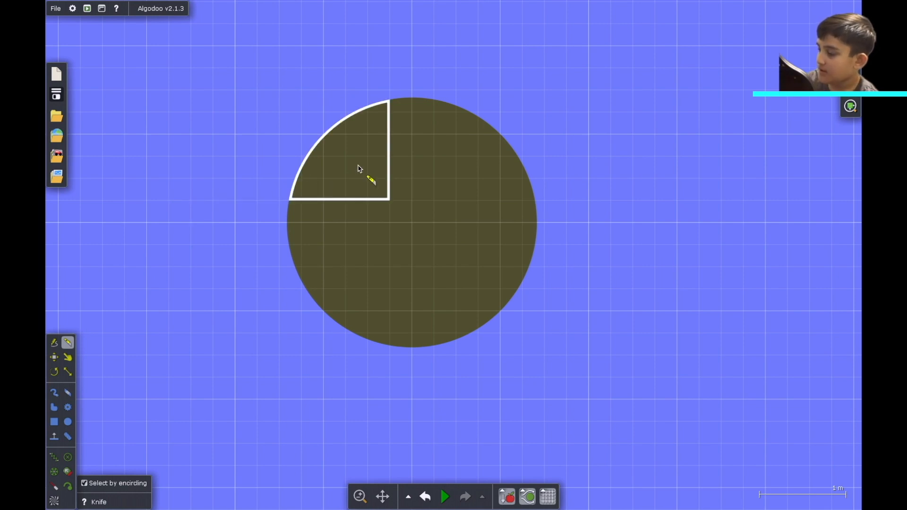
pyautogui.press('Delete')
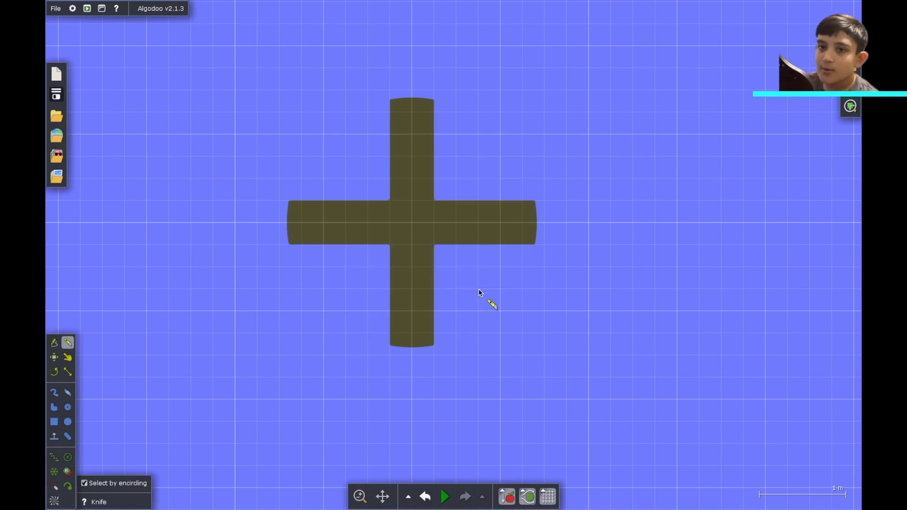
# - Add a center axle to the cross-shaped polygon
pyautogui.rightClick(421, 231)
pyautogui.moveTo(480, 408)
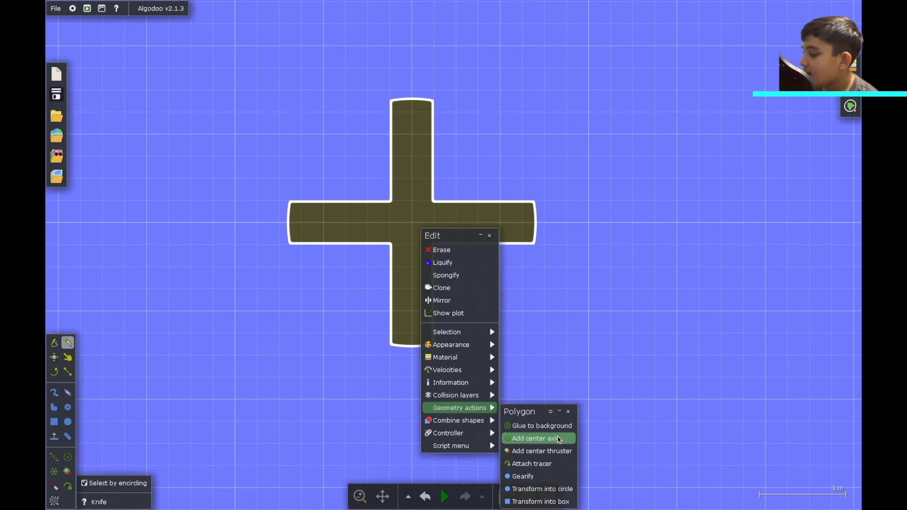
pyautogui.click(559, 438)
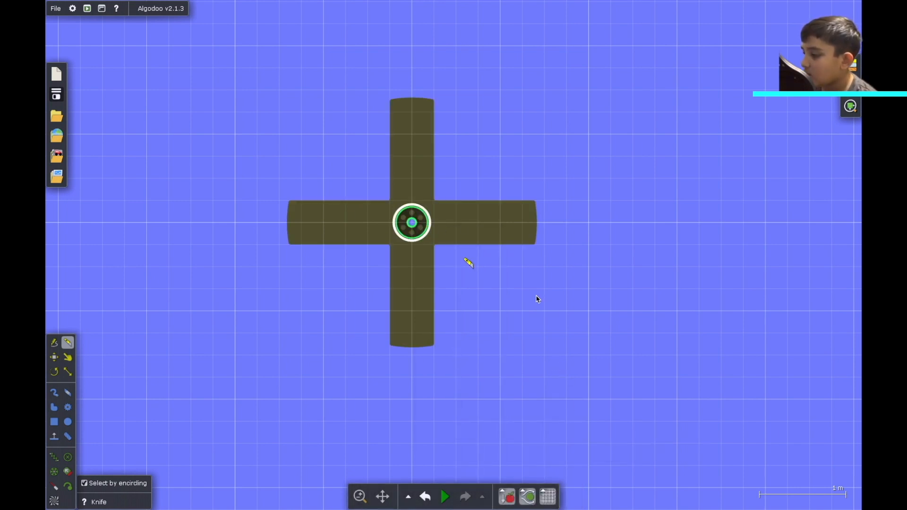
# - Enable the motor on the cross's center axle
pyautogui.rightClick(410, 226)
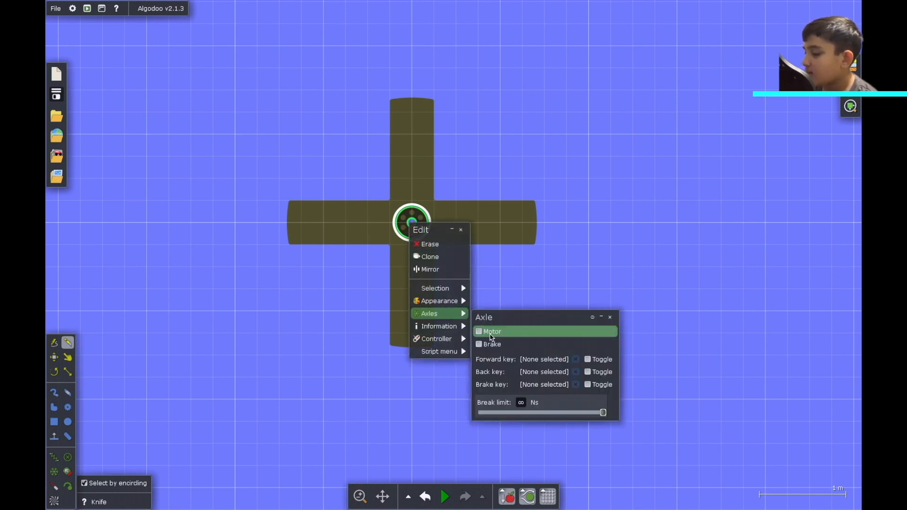
pyautogui.click(479, 332)
pyautogui.moveTo(457, 294)
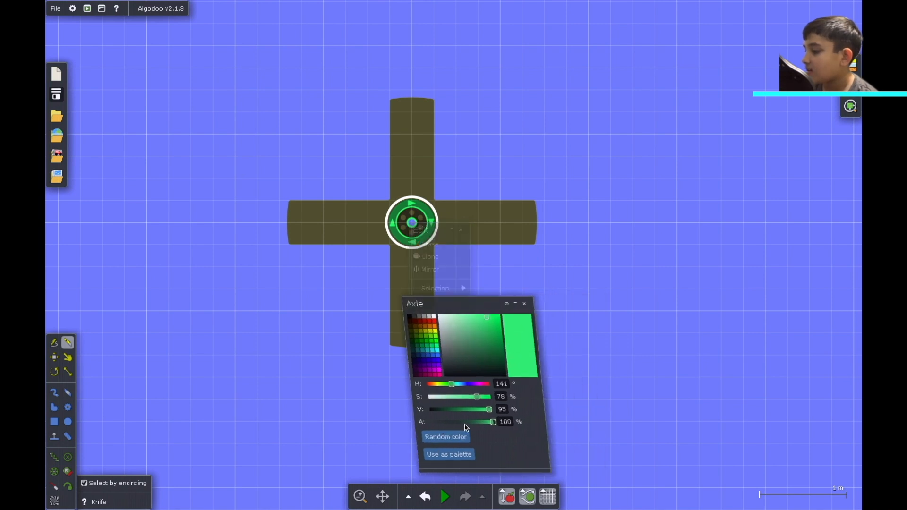
# - Set the axle's opacity to 0% to hide it, and close its color window
pyautogui.moveTo(488, 416); pyautogui.dragTo(403, 429)
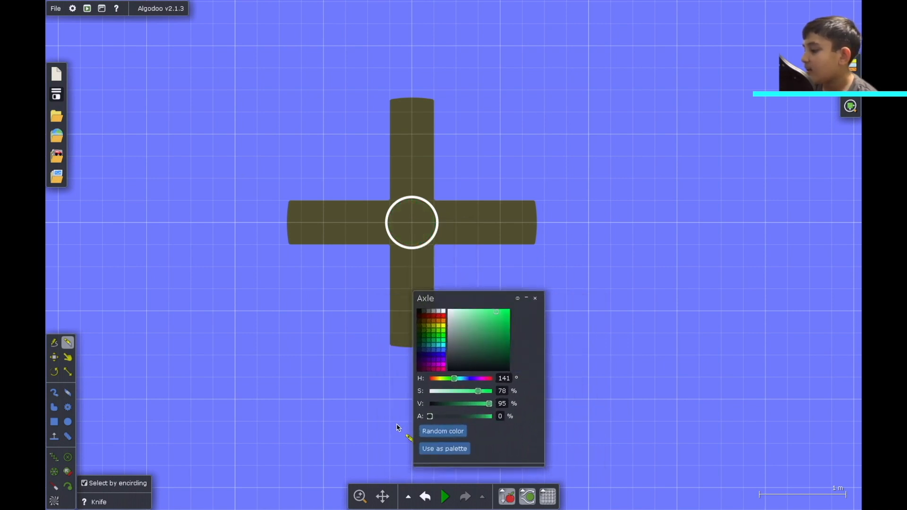
pyautogui.click(402, 427)
pyautogui.scroll(-3, 402, 427)
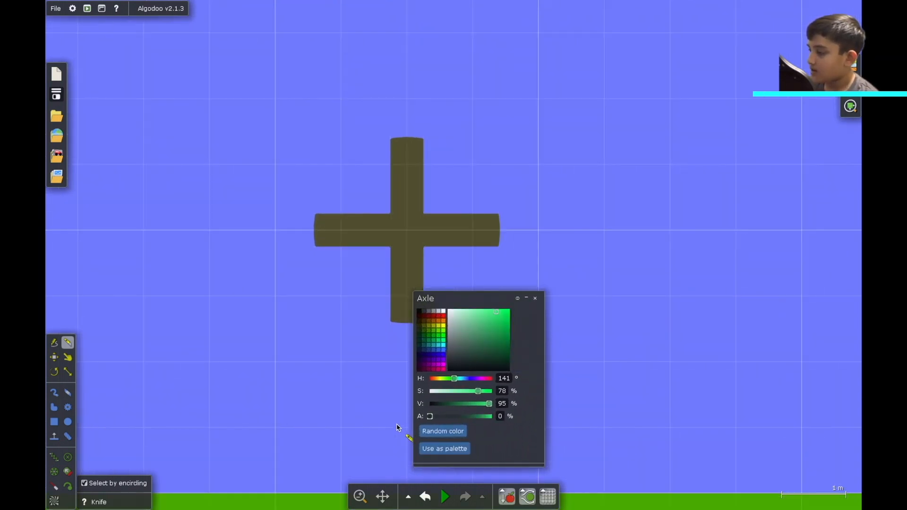
pyautogui.click(536, 303)
# - Run the simulation briefly to test the spinning cross, then pause it
pyautogui.press('space')
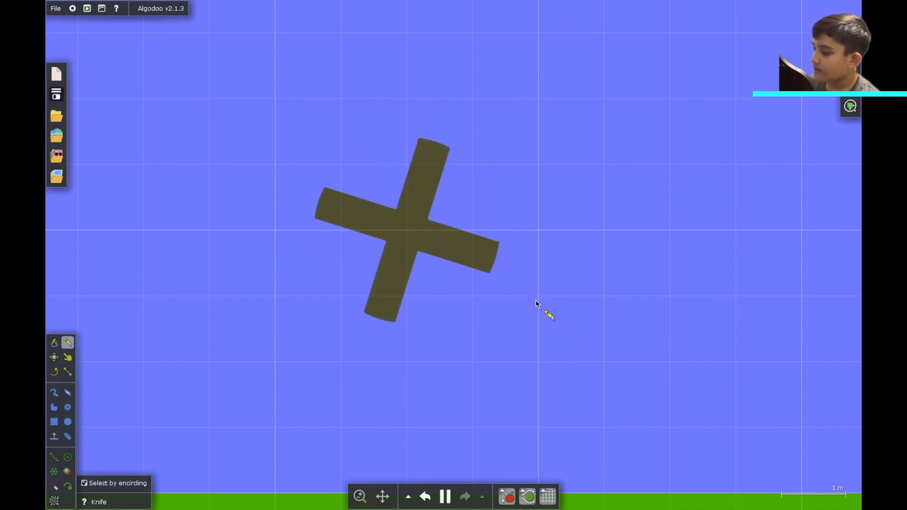
pyautogui.press('space')
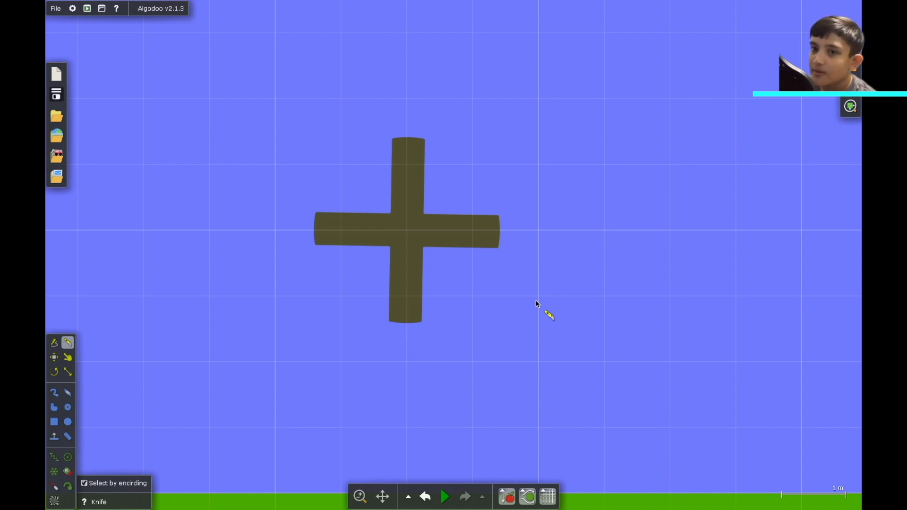
# - Draw a thin plank about 4 m long above the cross with the Box tool
pyautogui.scroll(-3, 539, 304)
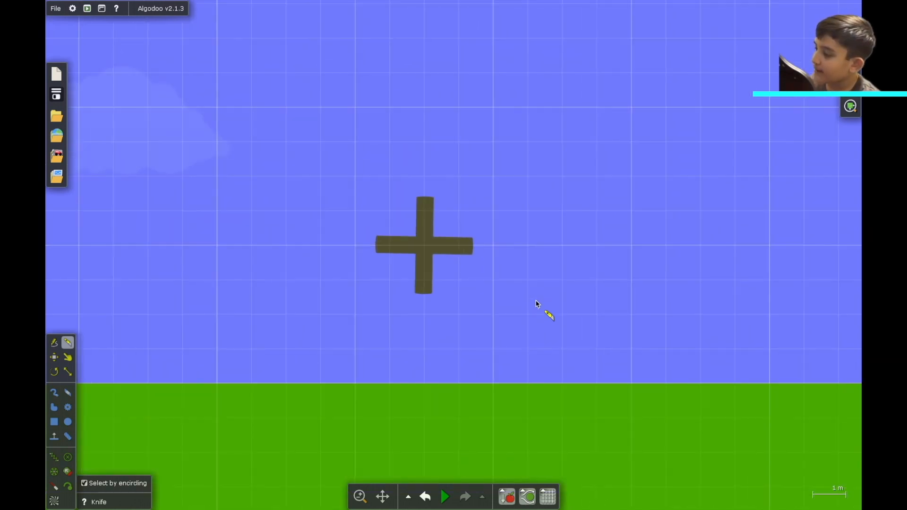
pyautogui.click(54, 422)
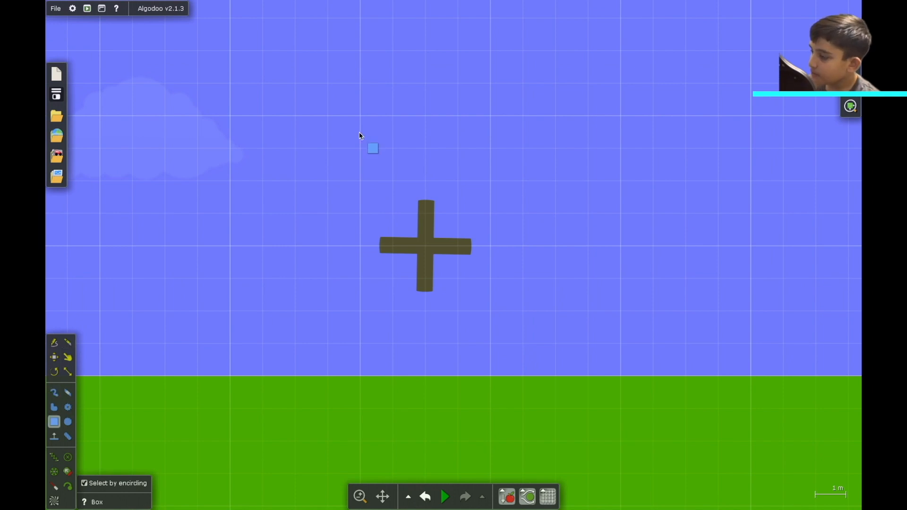
pyautogui.scroll(3, 360, 134)
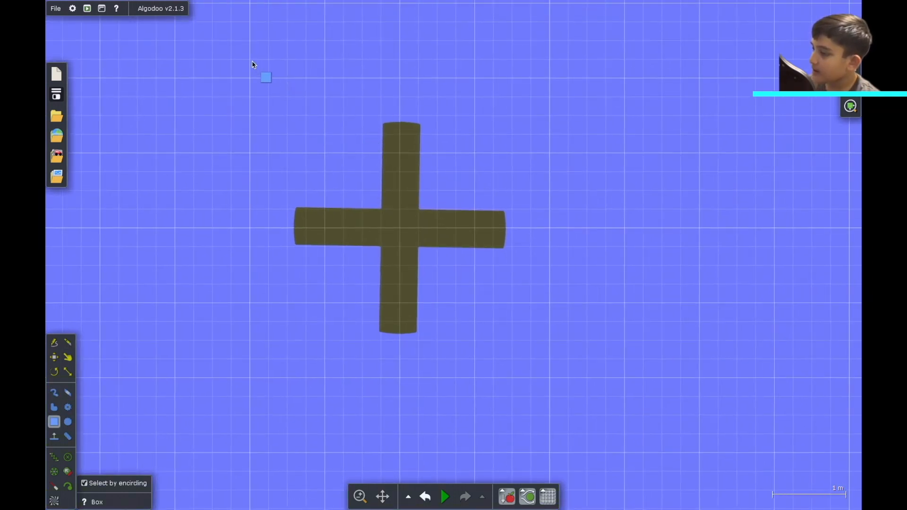
pyautogui.moveTo(260, 67); pyautogui.dragTo(549, 79)
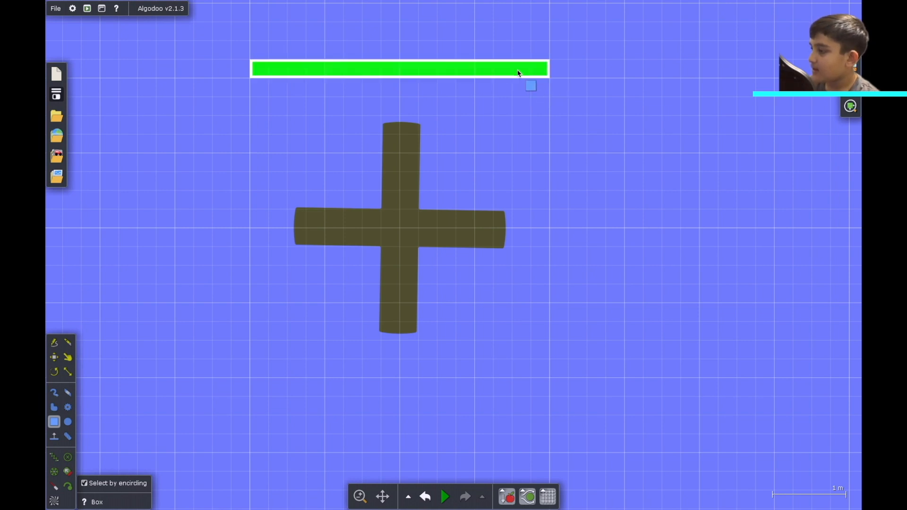
# - Rotate the plank so it slopes down toward its right end
pyautogui.press('r')
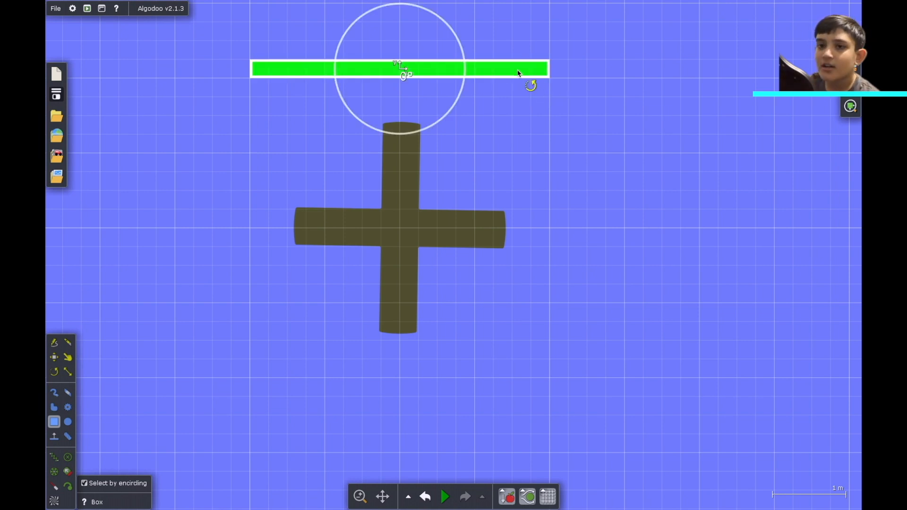
pyautogui.moveTo(518, 70); pyautogui.dragTo(304, 37)
pyautogui.scroll(5, 305, 36)
pyautogui.hscroll(-2, 305, 36)
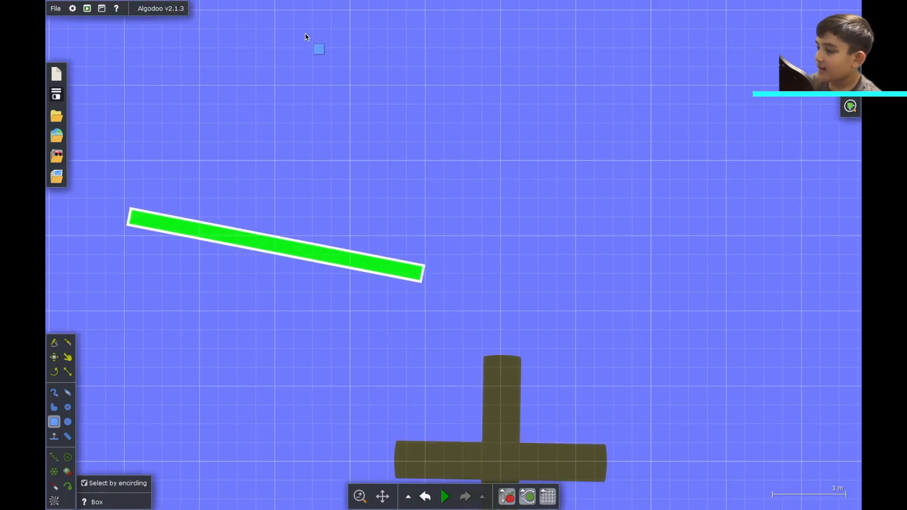
pyautogui.click(162, 194)
# - Draw a narrow box about 0.5 m tall standing on the ground below the cross
pyautogui.scroll(-4, 162, 195)
pyautogui.hscroll(2, 162, 194)
pyautogui.scroll(-4, 162, 194)
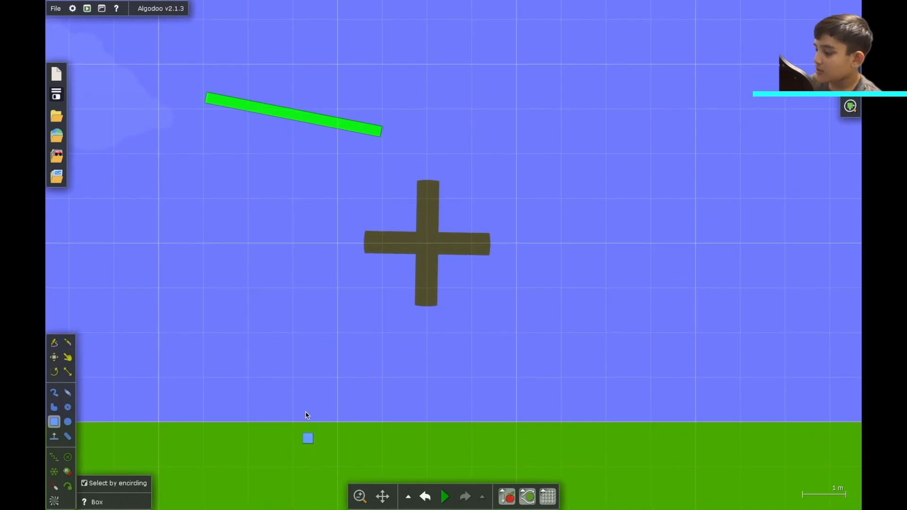
pyautogui.scroll(4, 371, 394)
pyautogui.scroll(2, 370, 393)
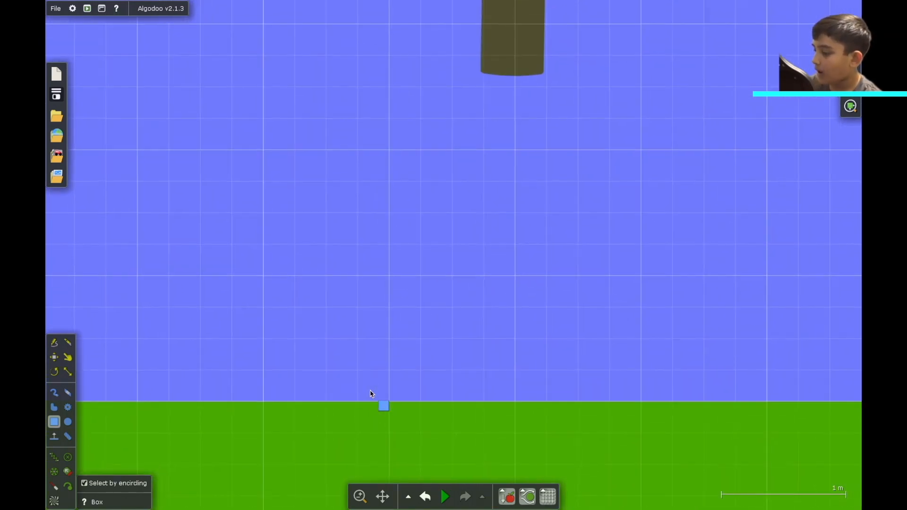
pyautogui.moveTo(368, 382); pyautogui.dragTo(390, 390)
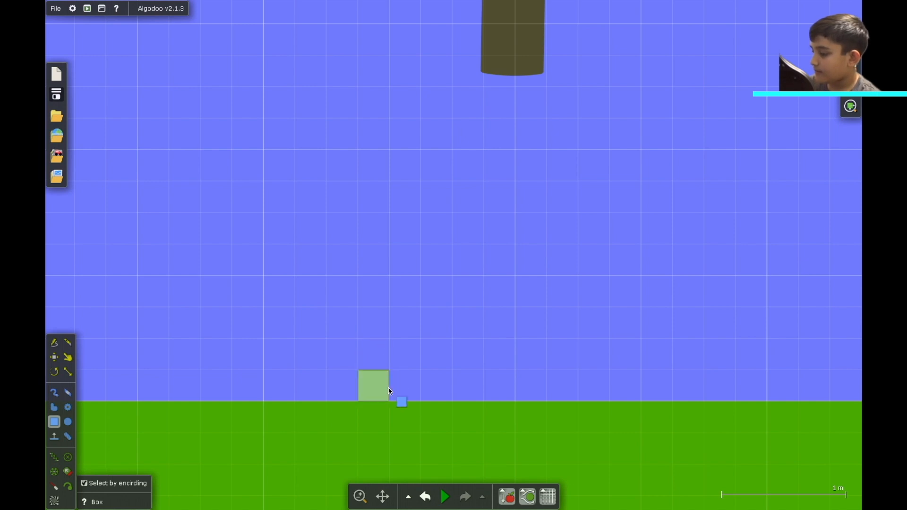
pyautogui.hotkey('ctrl', 'z')
pyautogui.moveTo(359, 339); pyautogui.dragTo(391, 398)
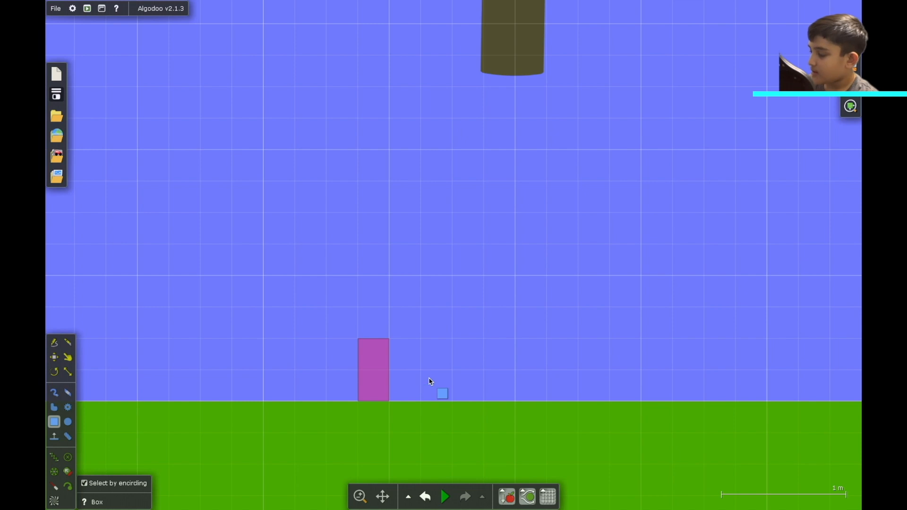
# - Draw a second matching narrow box on the ground to the right of the first
pyautogui.scroll(-3, 380, 363)
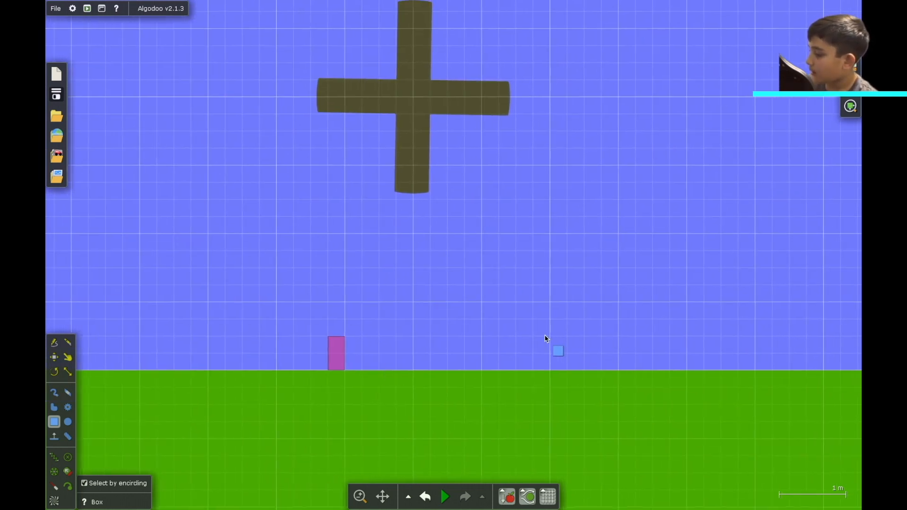
pyautogui.moveTo(568, 340); pyautogui.dragTo(591, 373)
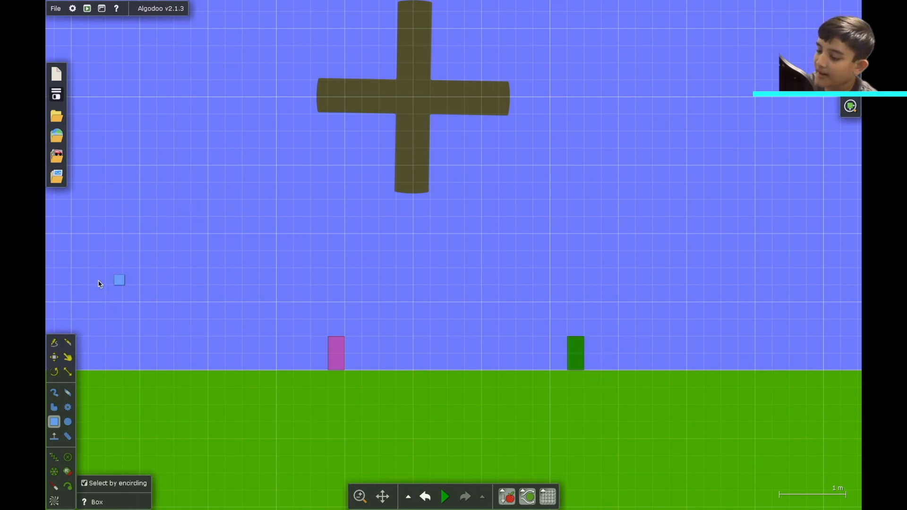
# - Select both ground boxes with the Move tool
pyautogui.click(54, 357)
pyautogui.moveTo(258, 315); pyautogui.dragTo(708, 452)
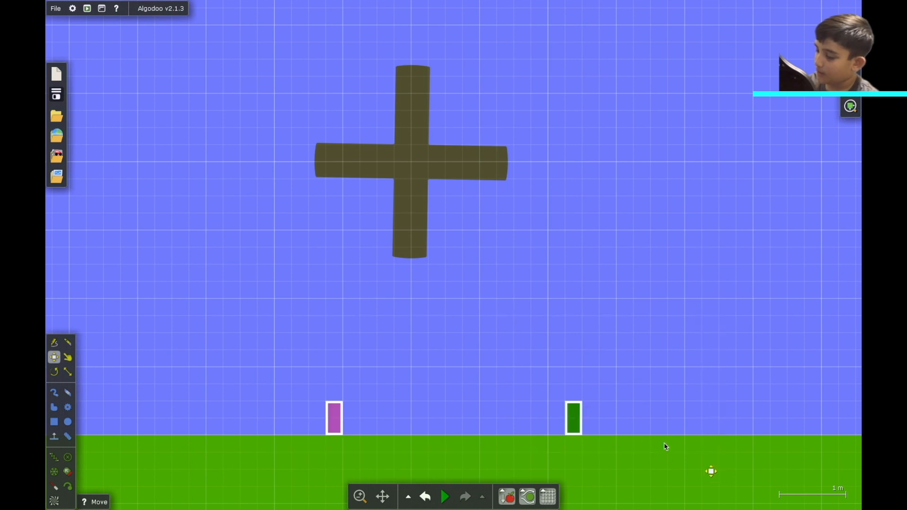
# - Glue both selected ground boxes to the background
pyautogui.rightClick(577, 421)
pyautogui.moveTo(620, 466)
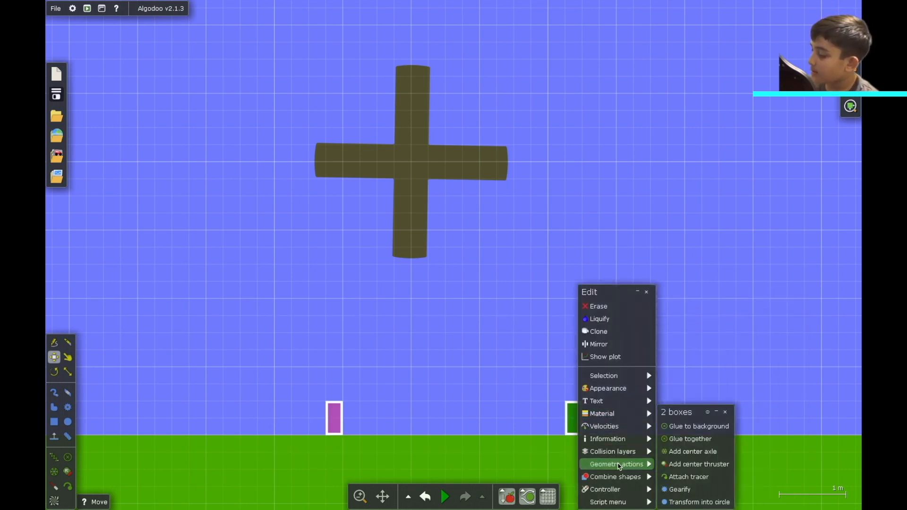
pyautogui.click(704, 428)
pyautogui.click(393, 355)
# - Run the simulation briefly to test the scene, then undo back to the starting layout
pyautogui.scroll(7, 394, 356)
pyautogui.scroll(-5, 394, 356)
pyautogui.press('space')
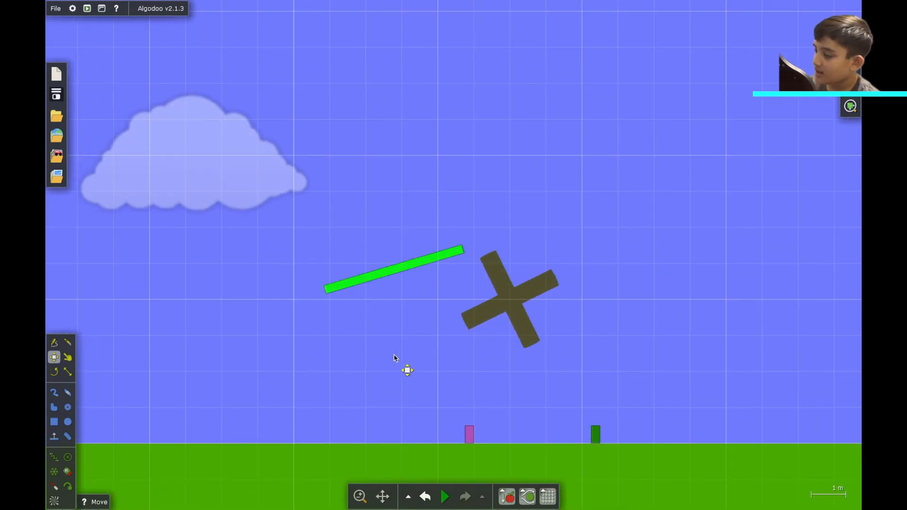
pyautogui.hotkey('ctrl', 'z')
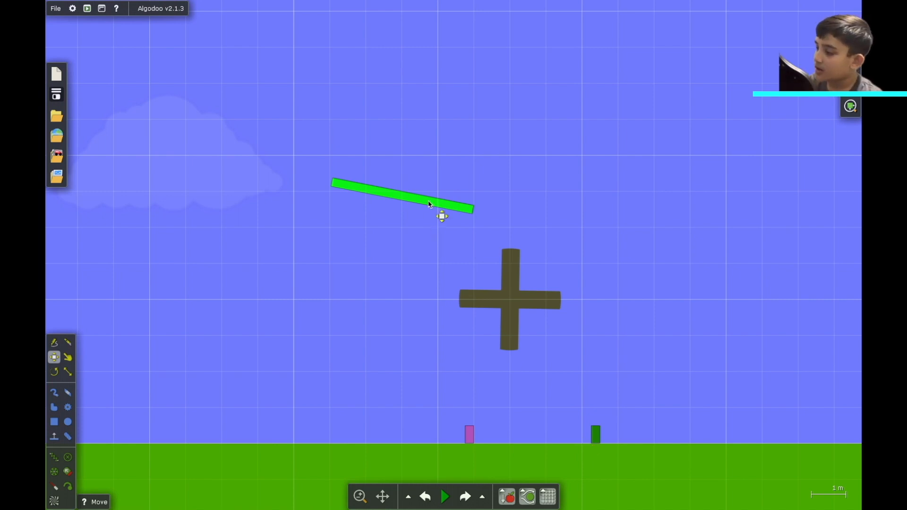
# - Add a center axle to the sloped plank and glue it to the background
pyautogui.rightClick(459, 208)
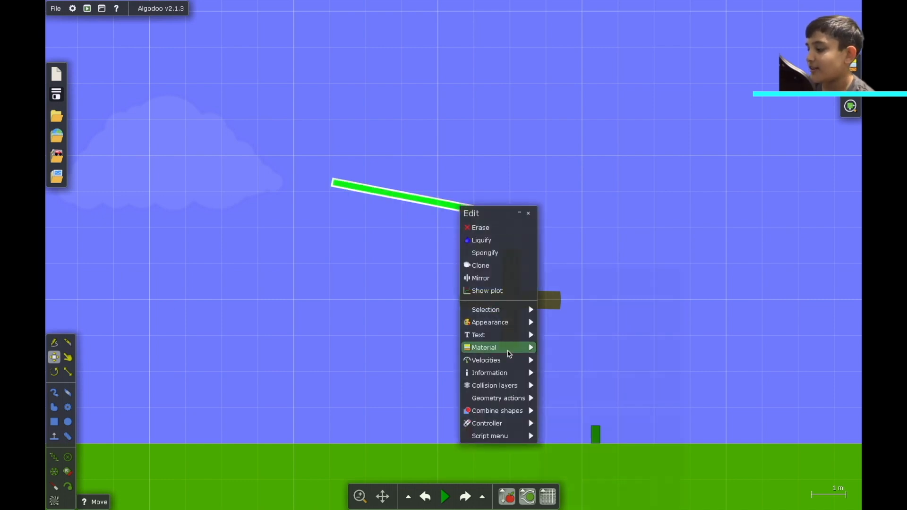
pyautogui.moveTo(501, 399)
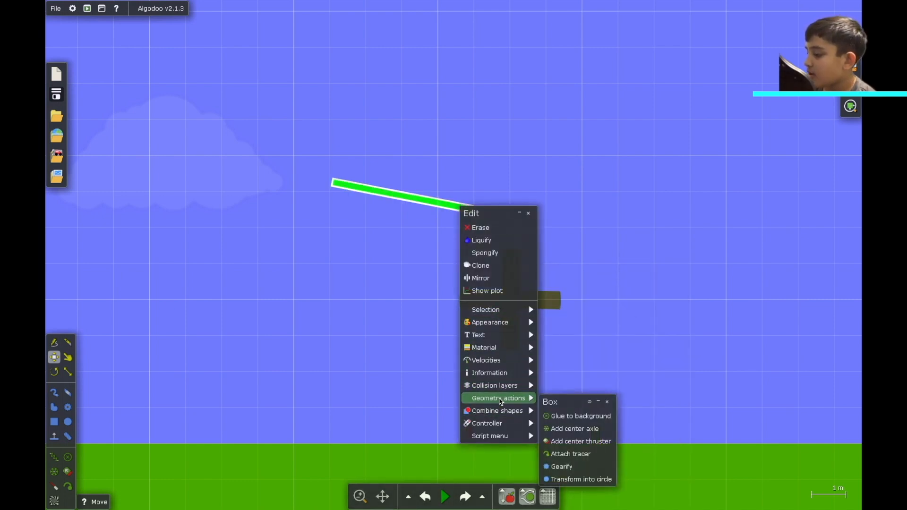
pyautogui.click(569, 429)
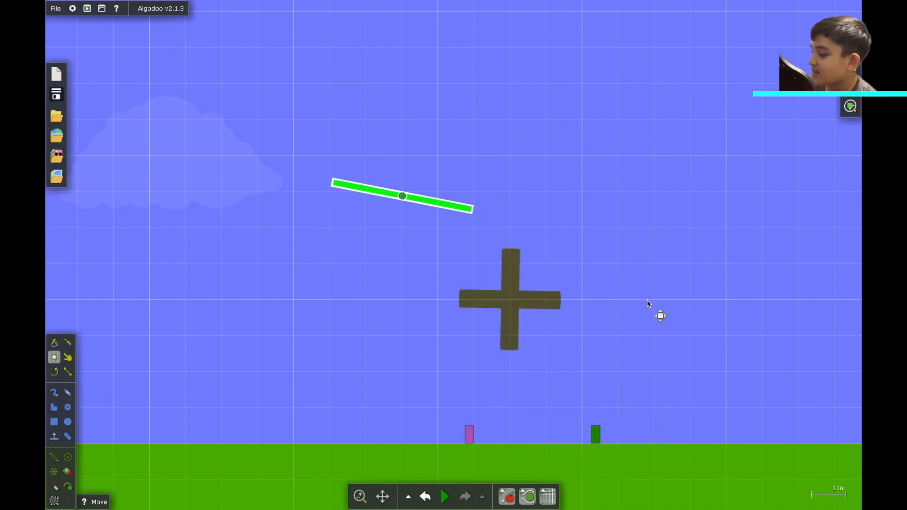
pyautogui.rightClick(379, 197)
pyautogui.moveTo(432, 315)
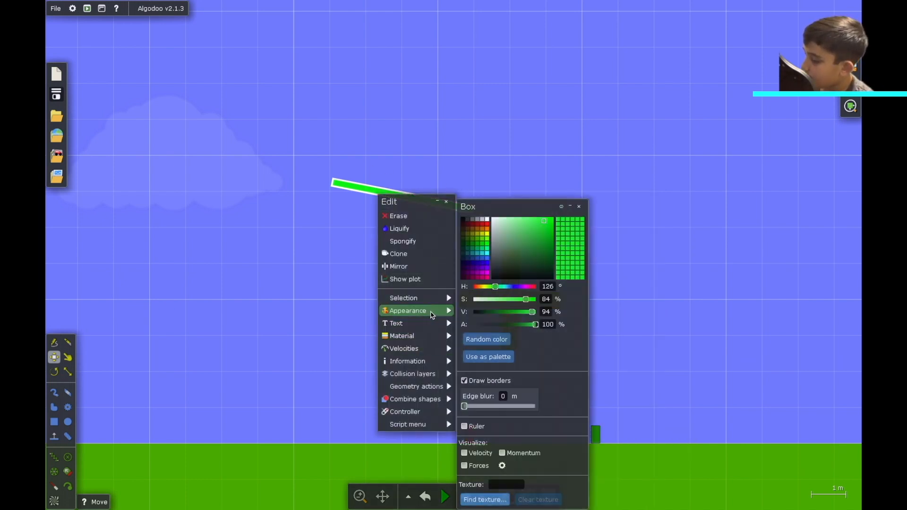
pyautogui.moveTo(410, 388)
pyautogui.click(501, 406)
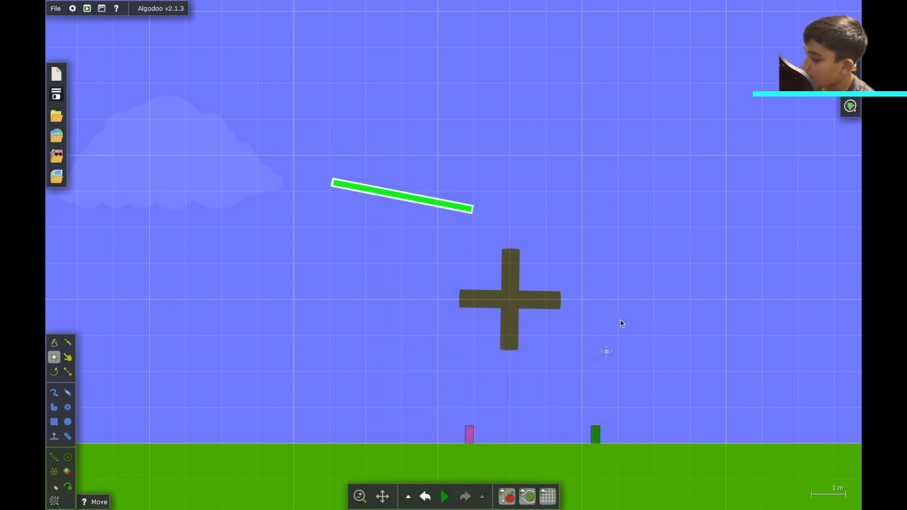
pyautogui.click(634, 314)
# - Run the simulation, starting and pausing it to watch the balls roll down the plank into the spinning cross
pyautogui.scroll(-3, 634, 314)
pyautogui.scroll(2, 634, 314)
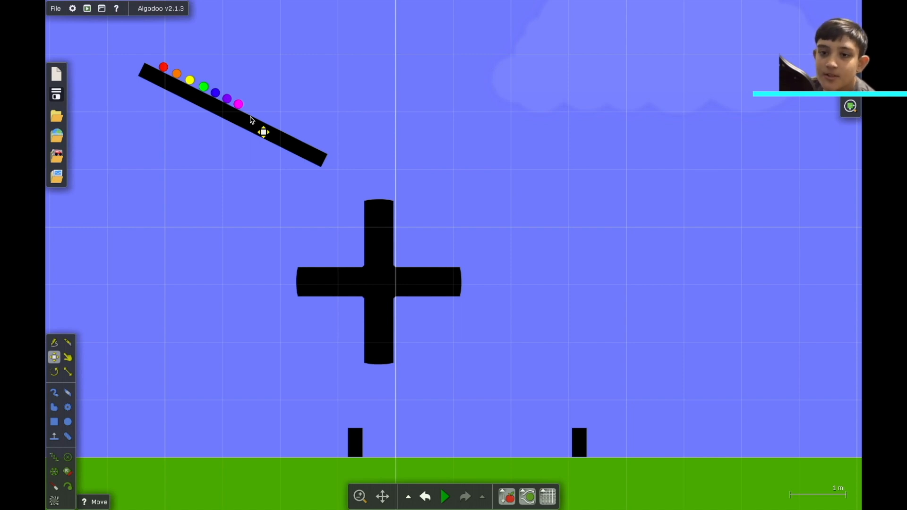
pyautogui.press('space')
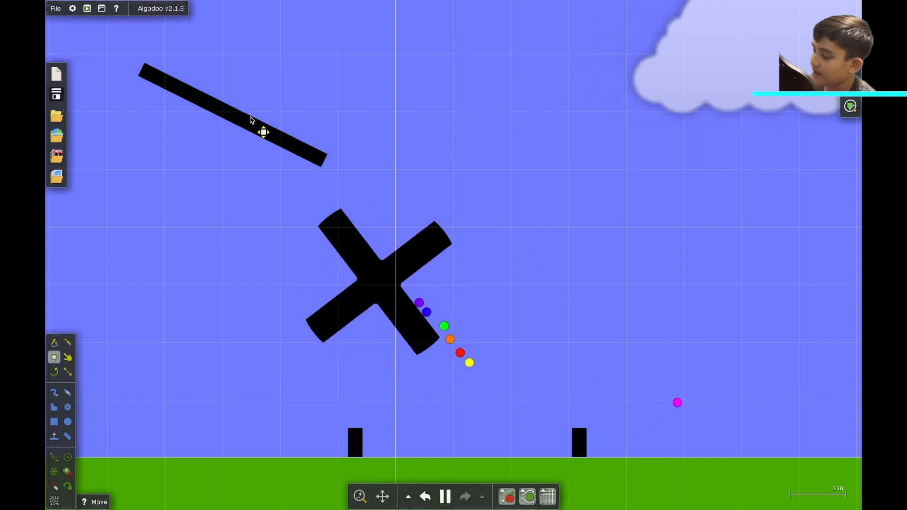
pyautogui.press('space')
# - Pan along the ground to follow where the balls land, pausing the simulation
pyautogui.press('space')
pyautogui.press('space')
pyautogui.press('space')
pyautogui.hscroll(1, 252, 120)
pyautogui.hscroll(12, 251, 120)
pyautogui.press('space')
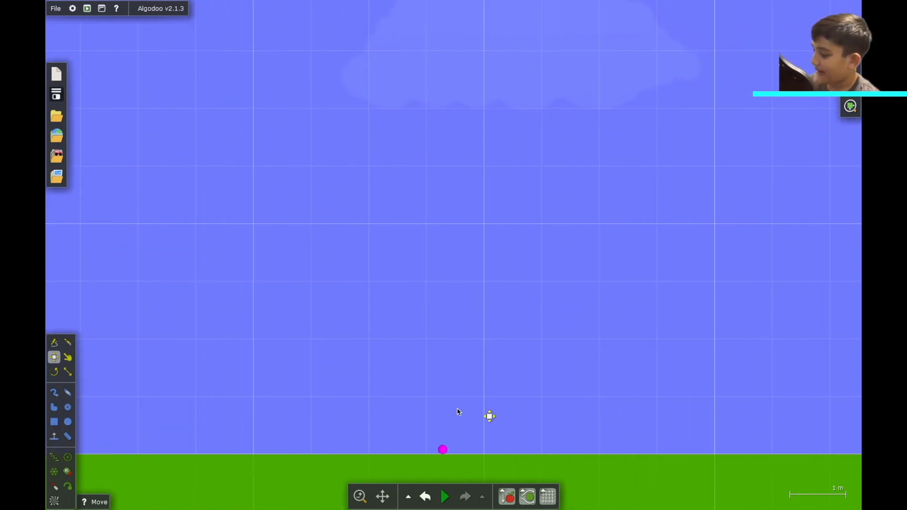
pyautogui.scroll(-2, 458, 412)
pyautogui.hscroll(-7, 459, 413)
pyautogui.hscroll(-4, 458, 413)
pyautogui.scroll(-1, 458, 413)
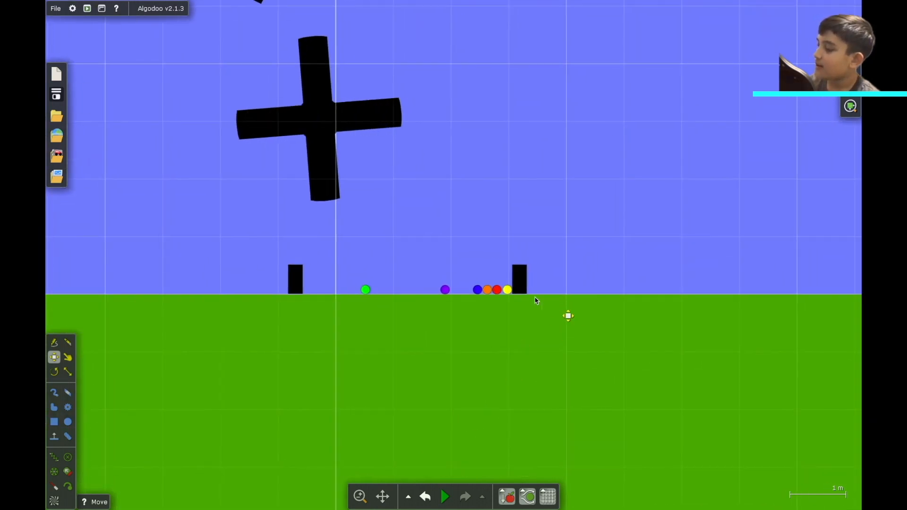